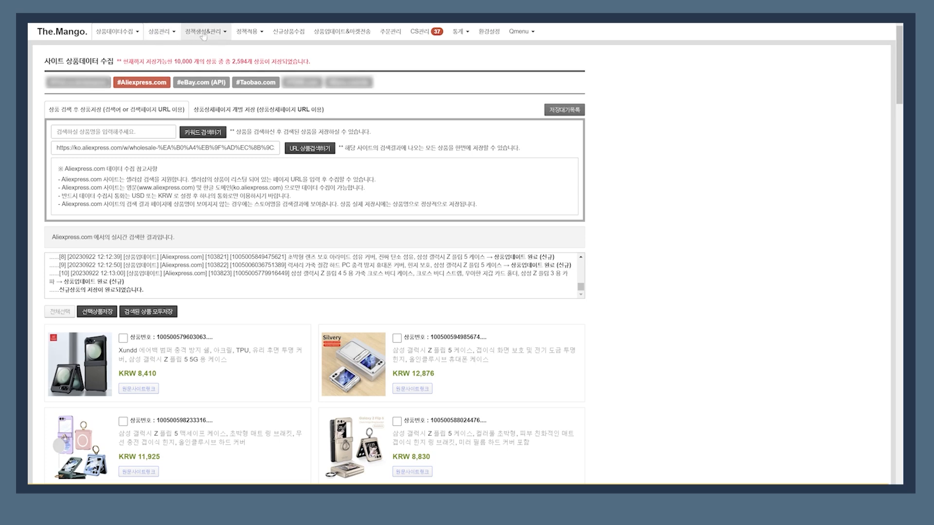
Open the search filter management and policy application page and rename the newest Aliexpress filter as "z플립5 케이스"
click(256, 36)
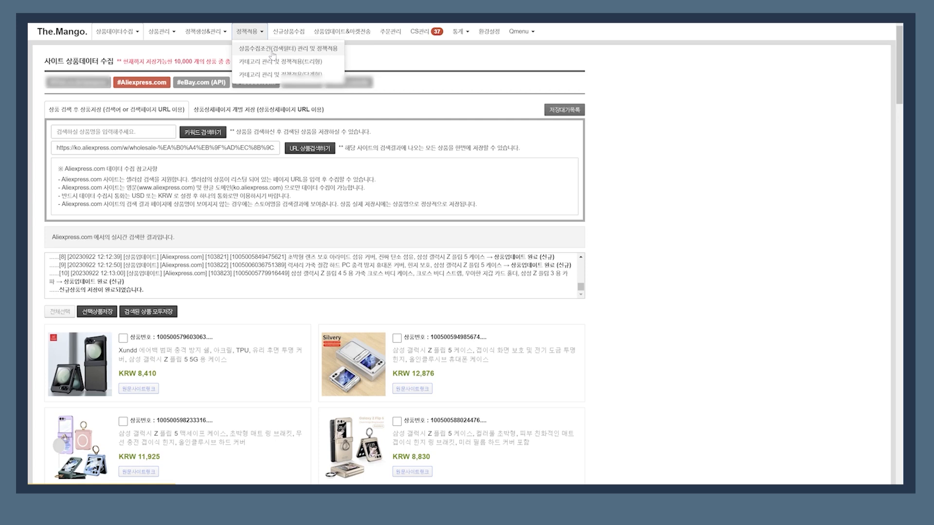
click(272, 55)
mouse_move(252, 37)
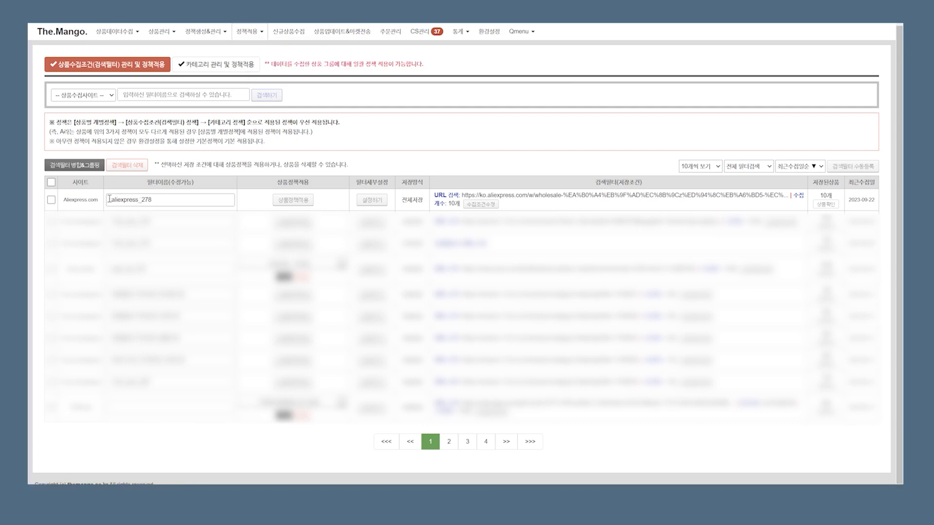
drag(109, 199, 181, 191)
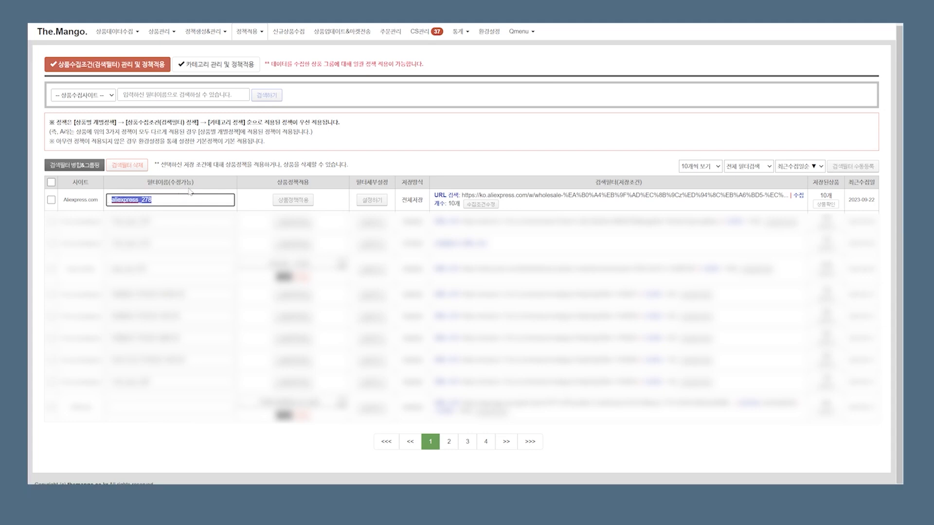
text(ㅋ)
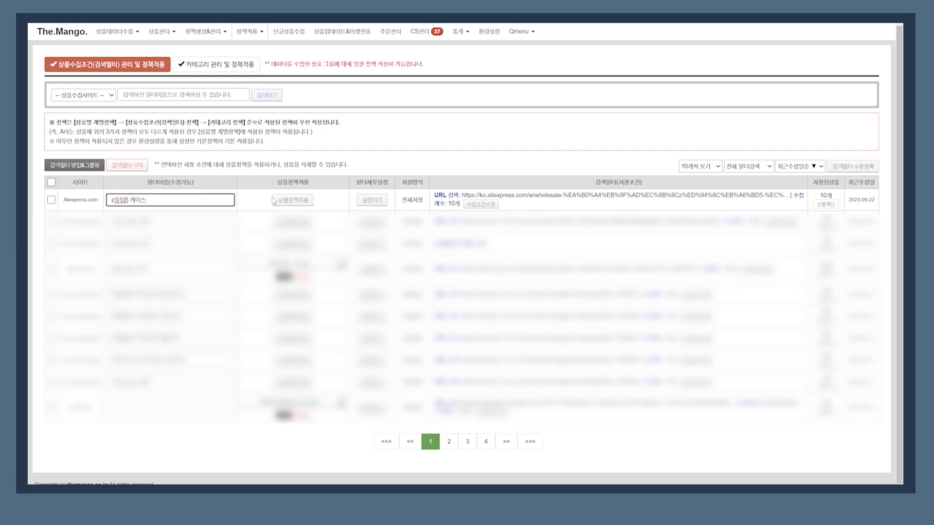
click(302, 173)
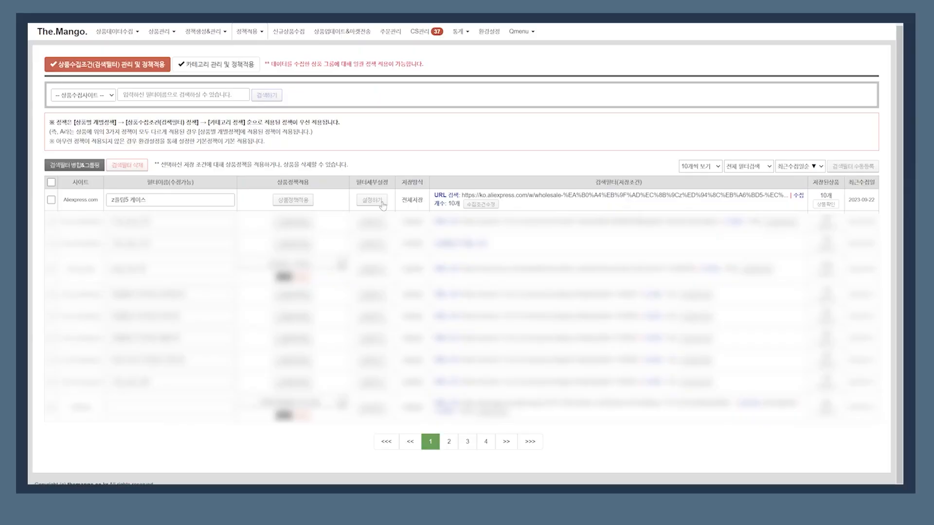
Try assigning the 폰 케이스 search result 디지털 > 휴대폰액세서리 > 스마트폰케이스 > 기타케이스 in the Aliexpress product save settings, and cancel the dialog
click(128, 32)
click(130, 47)
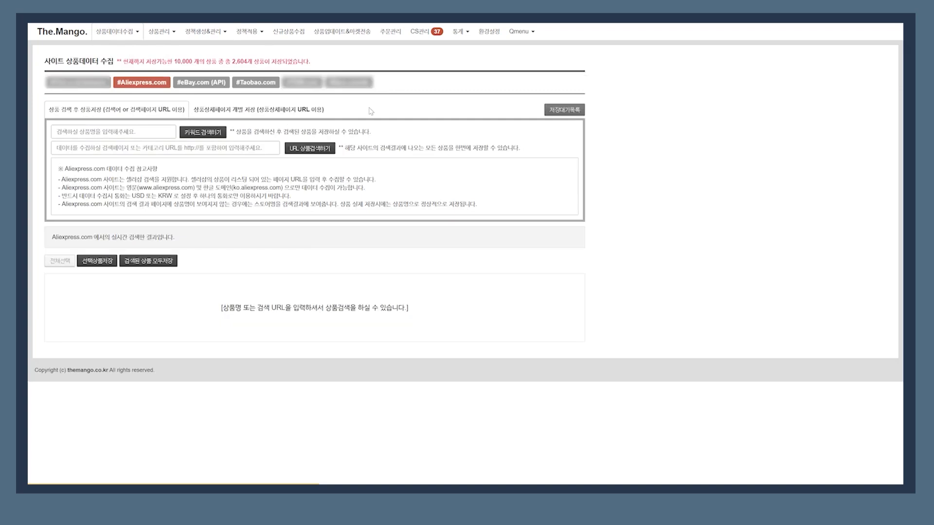
click(158, 265)
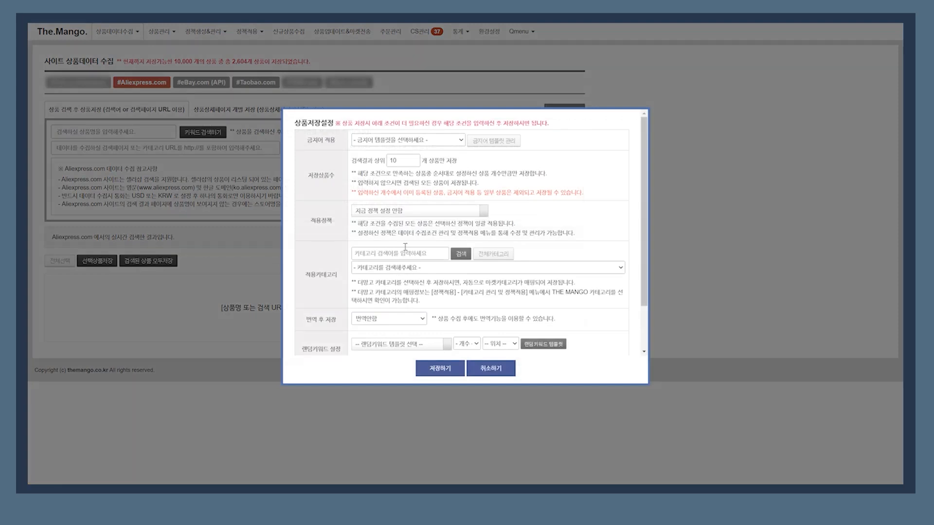
click(404, 252)
text(꾀)
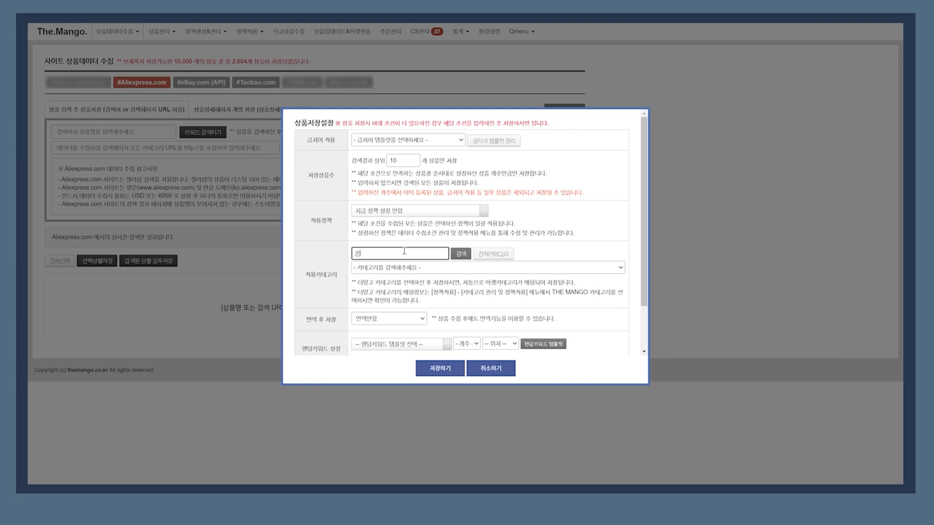
text( 케이스)
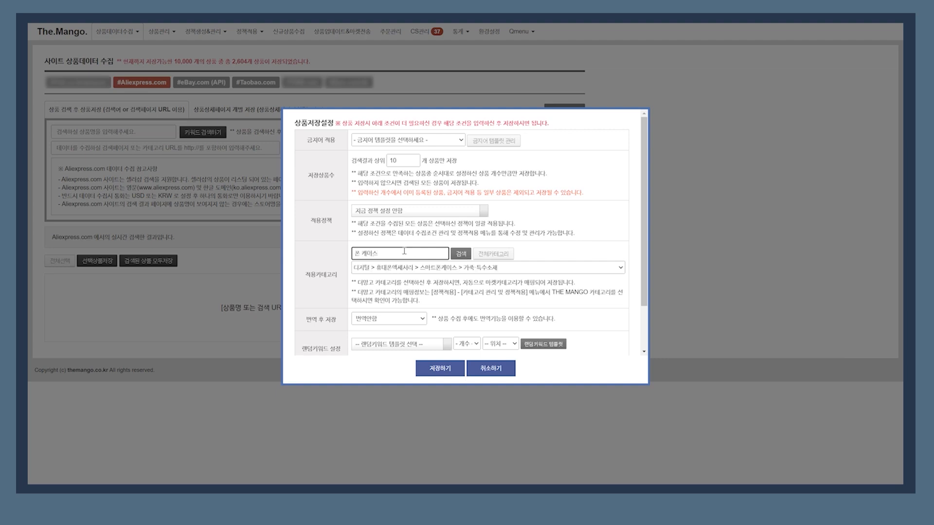
click(464, 269)
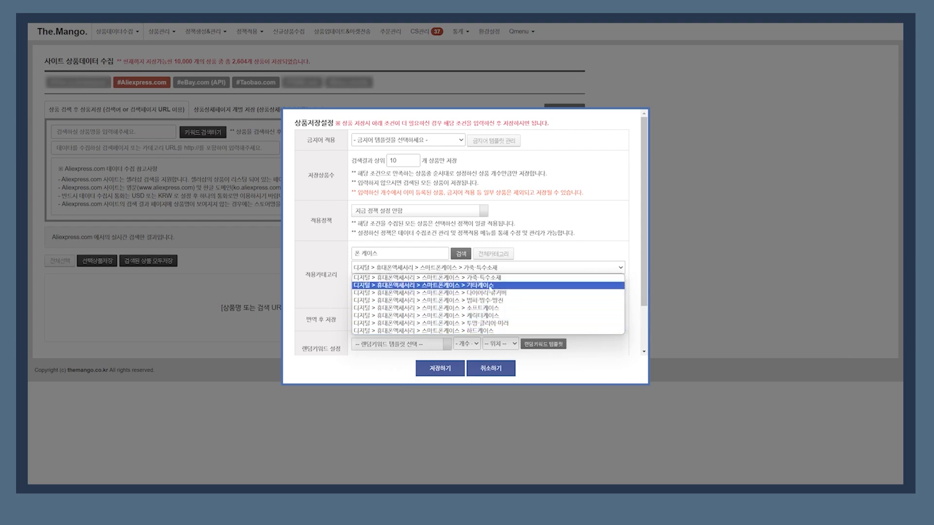
click(491, 285)
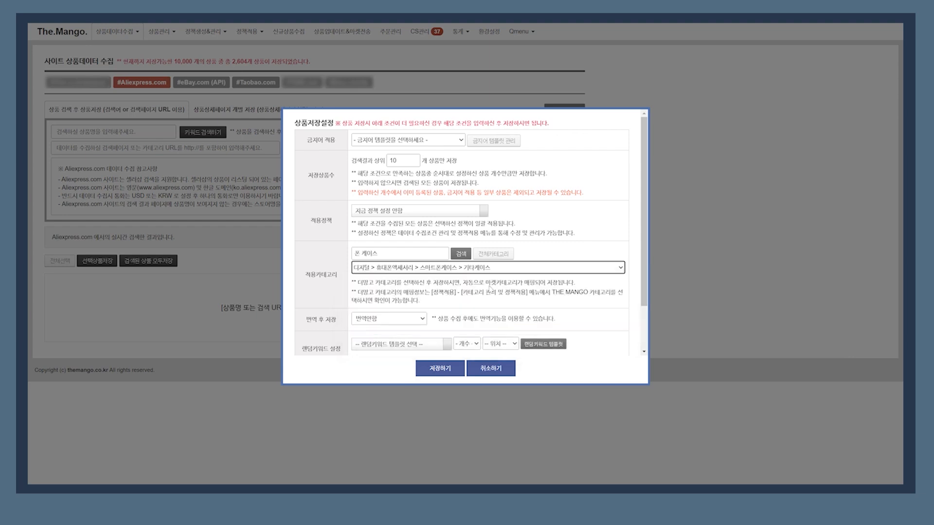
click(450, 371)
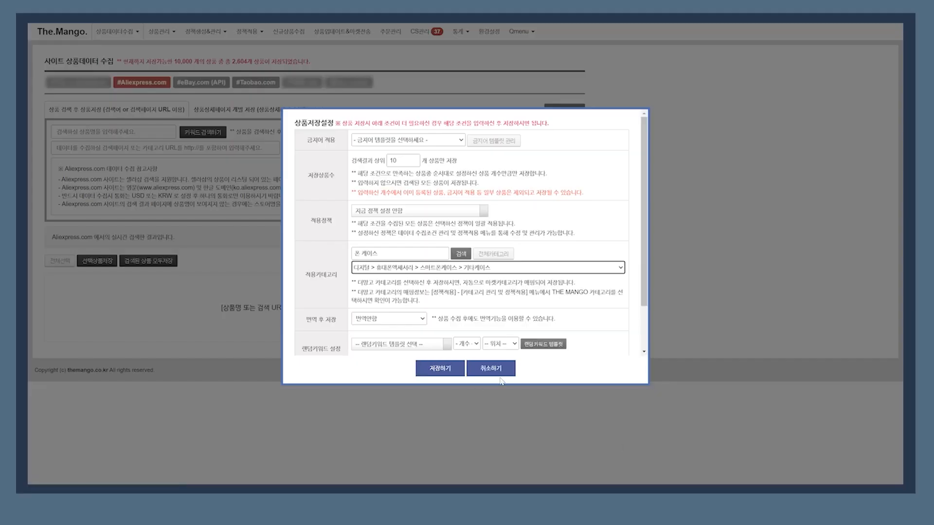
click(499, 377)
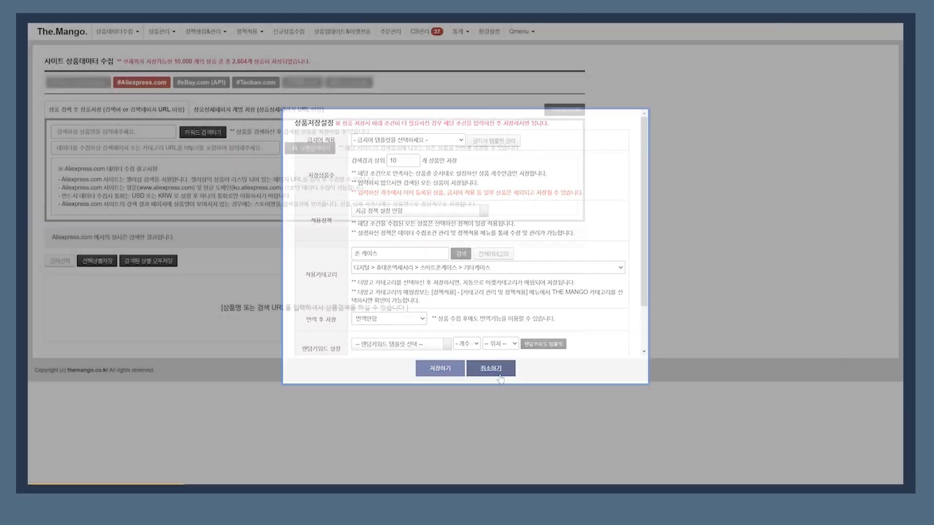
Show the products saved under the "z플립5 케이스" filter, review them and list them oldest first (과거상품부터 보기)
click(254, 33)
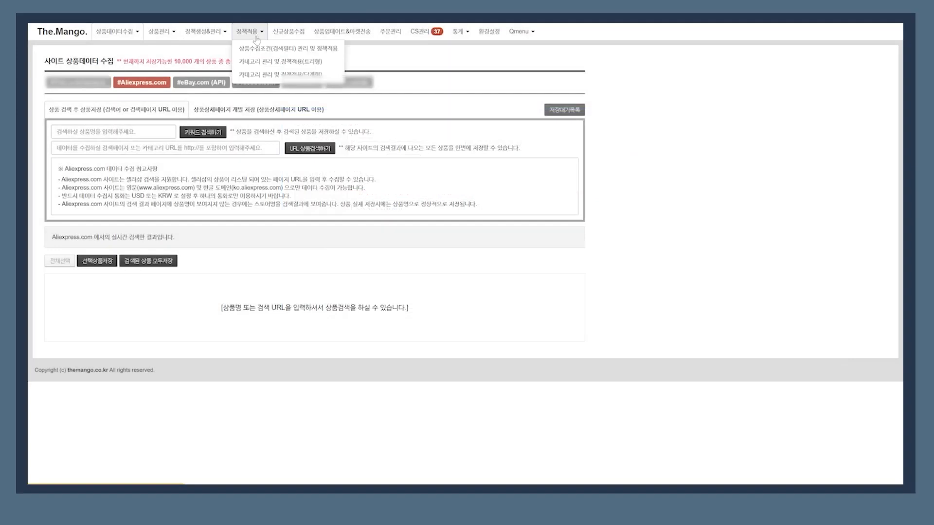
click(258, 48)
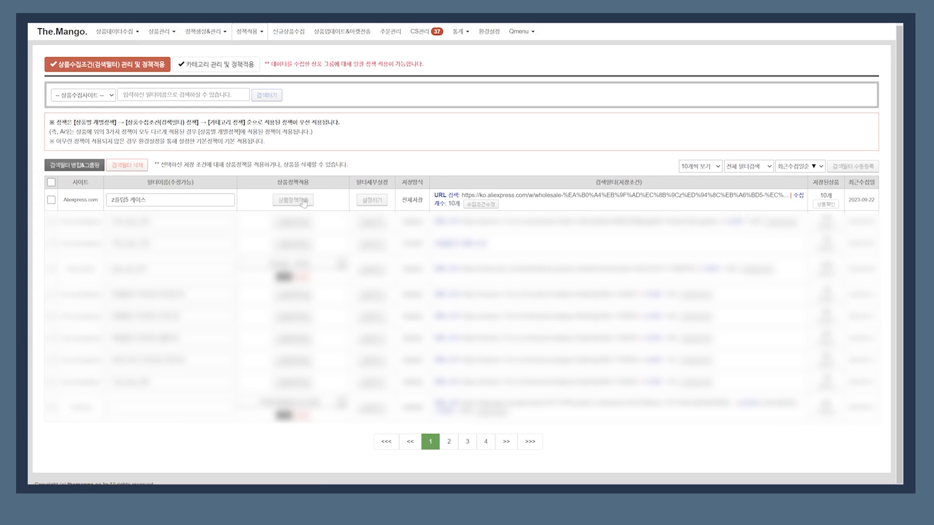
click(827, 206)
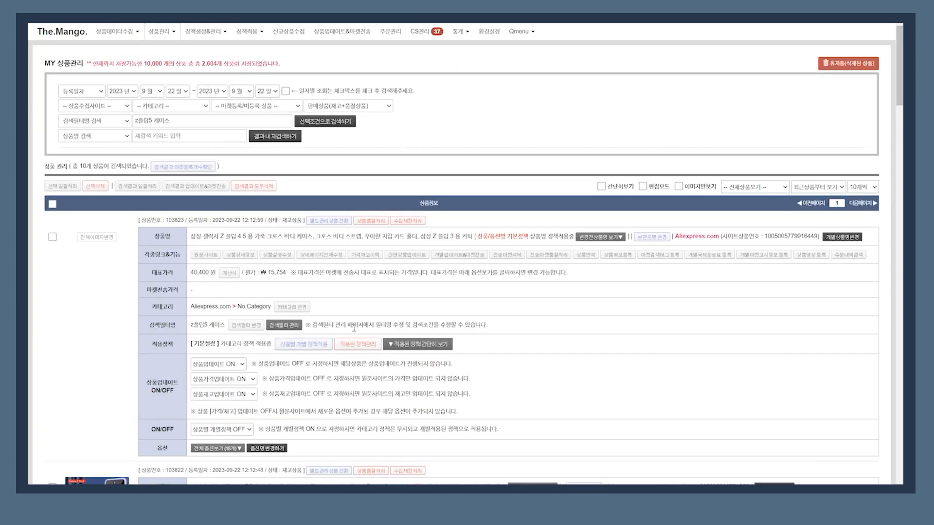
scroll(209, 325, down, 14)
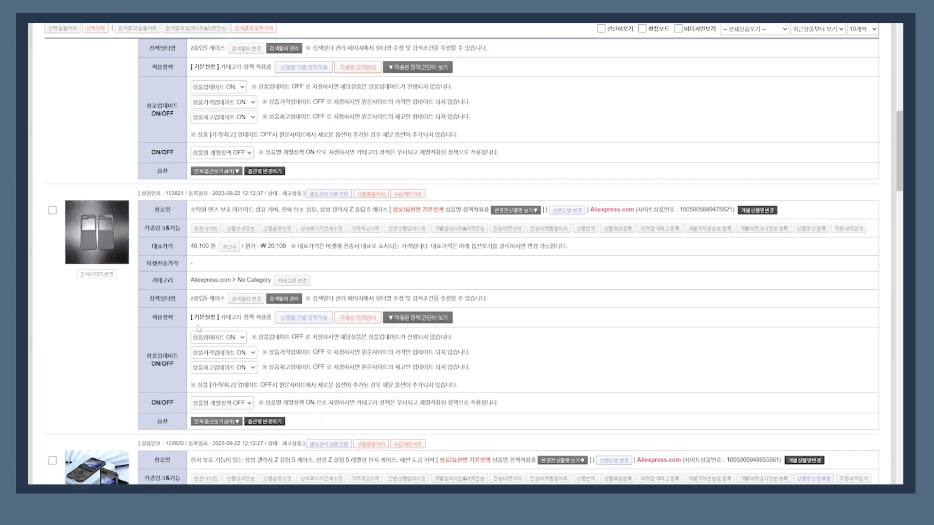
scroll(198, 329, up, 14)
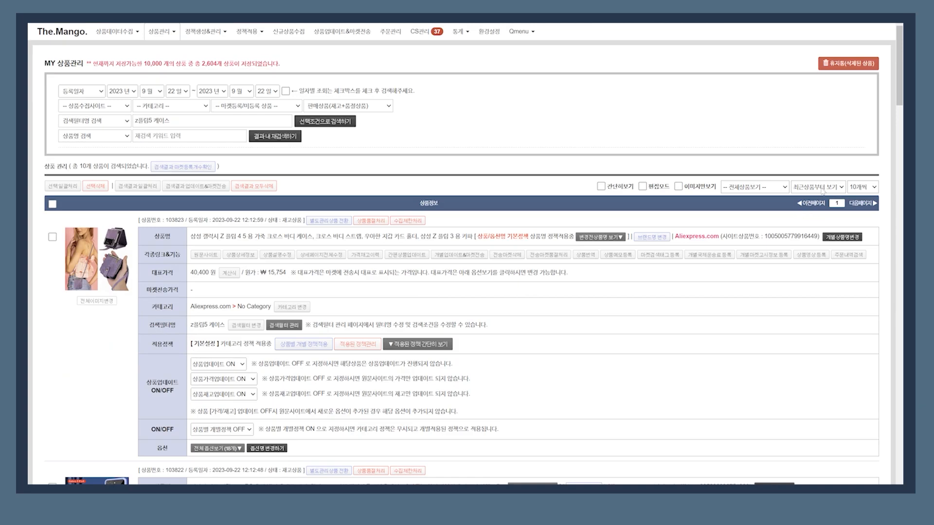
click(822, 190)
click(820, 206)
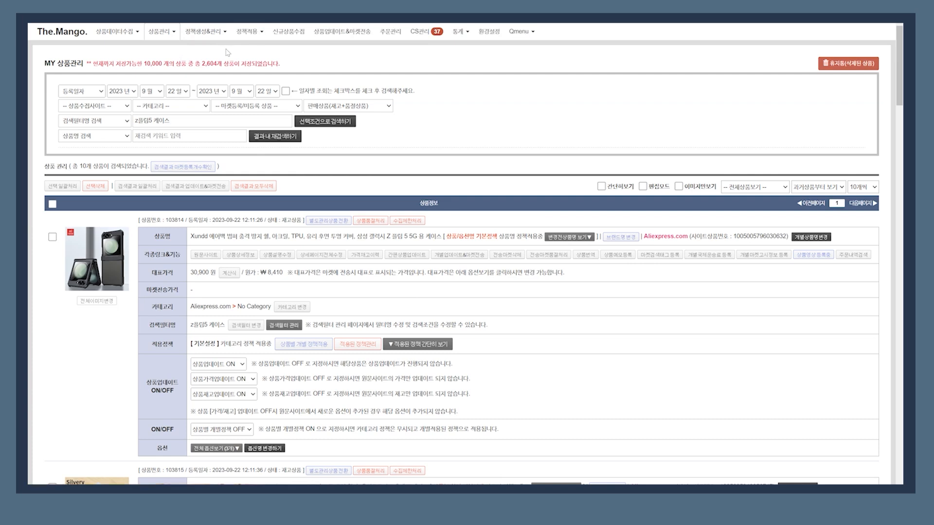
Open the product policy creation and management page and register a copy of the 기본설정 policy
click(205, 37)
click(202, 53)
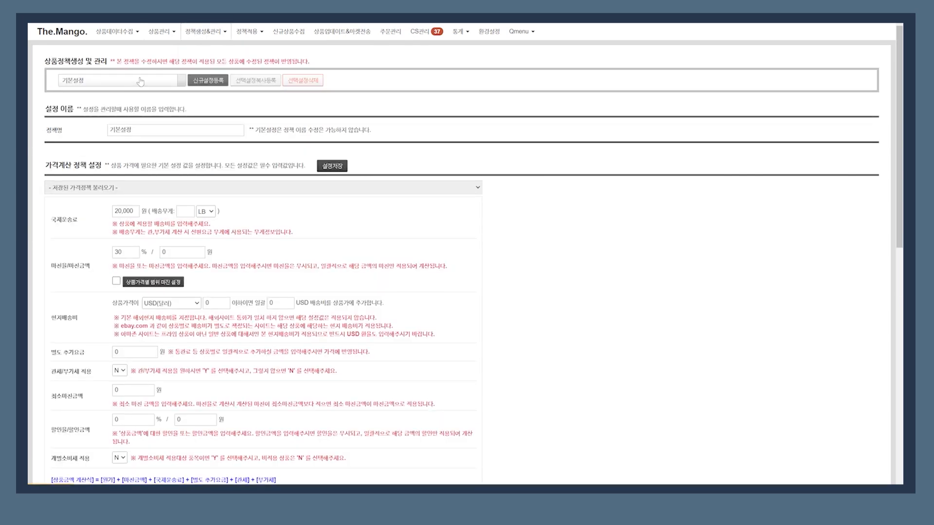
click(247, 84)
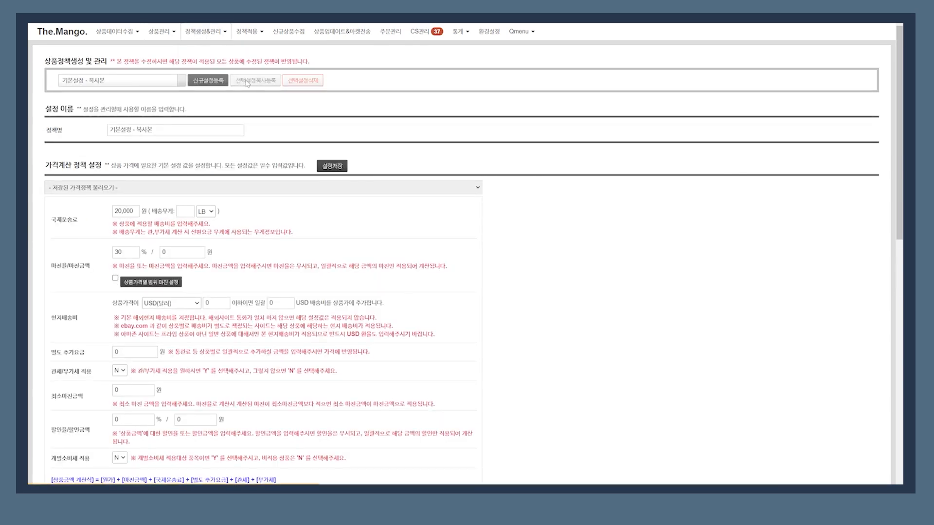
Rename the copied policy as "알리익스프레스 - z플립5 케이스"
triple_click(198, 131)
text(애)
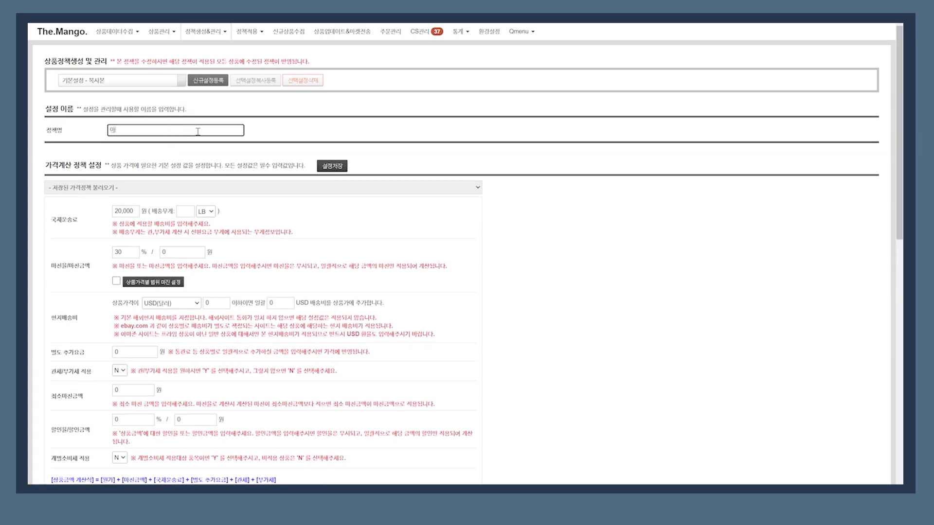
text(리익스프레스 - z플립5 케이스)
triple_click(128, 133)
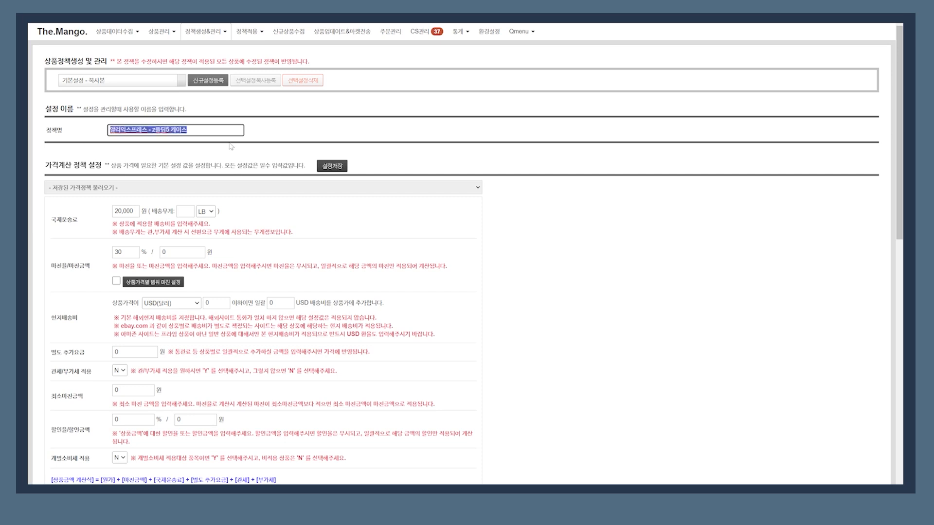
click(252, 136)
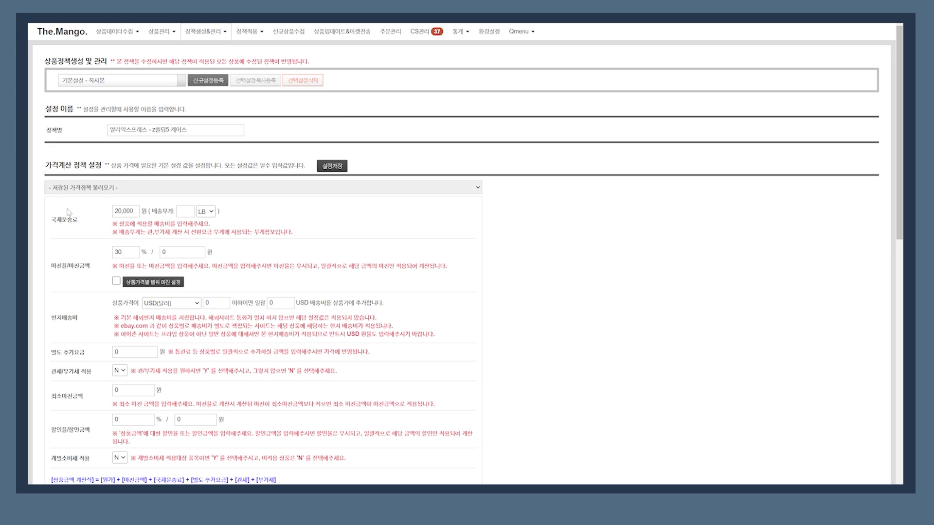
Set the policy's international shipping fee (국제운송료) to 5500 won, keeping the margin rate at 30%
scroll(99, 196, down, 2)
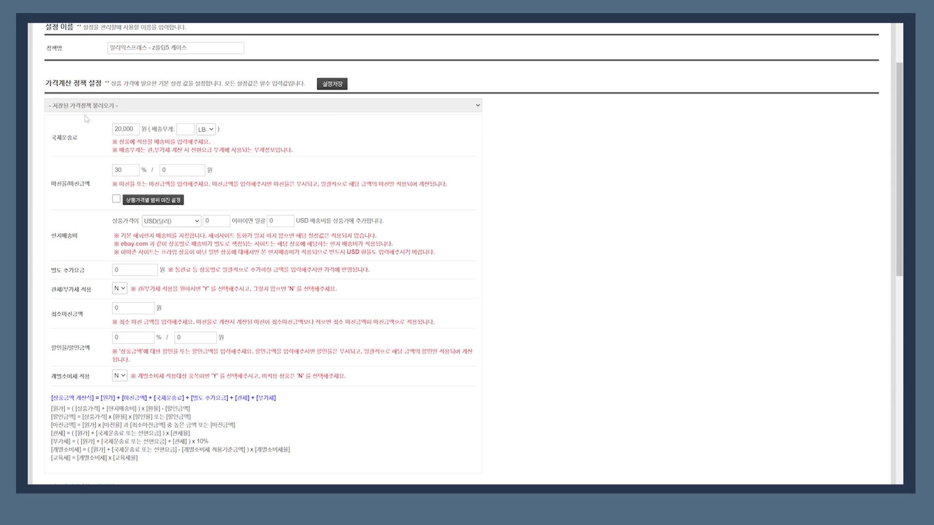
double_click(125, 130)
key(BackSpace)
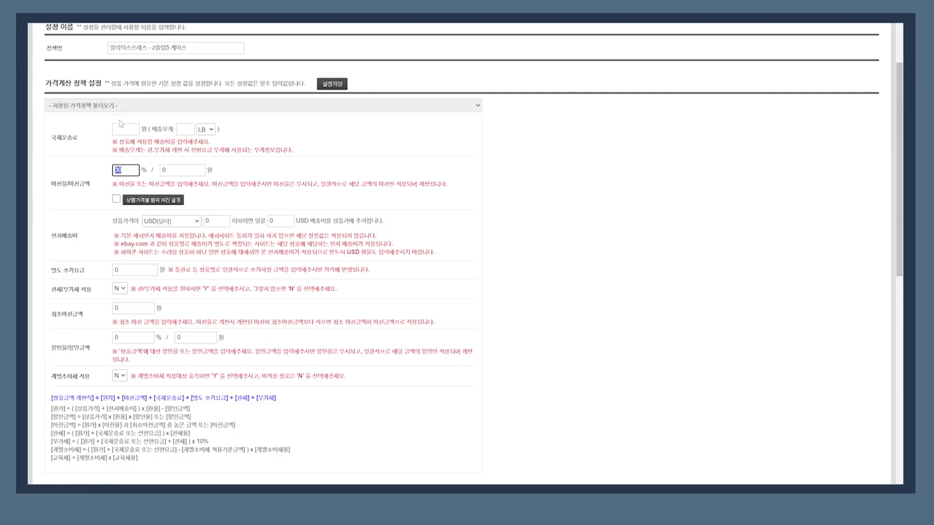
click(124, 130)
click(85, 195)
double_click(134, 168)
Keep USD as the local shipping (현지배송비) currency and leave its price threshold and added shipping amount blank
click(159, 224)
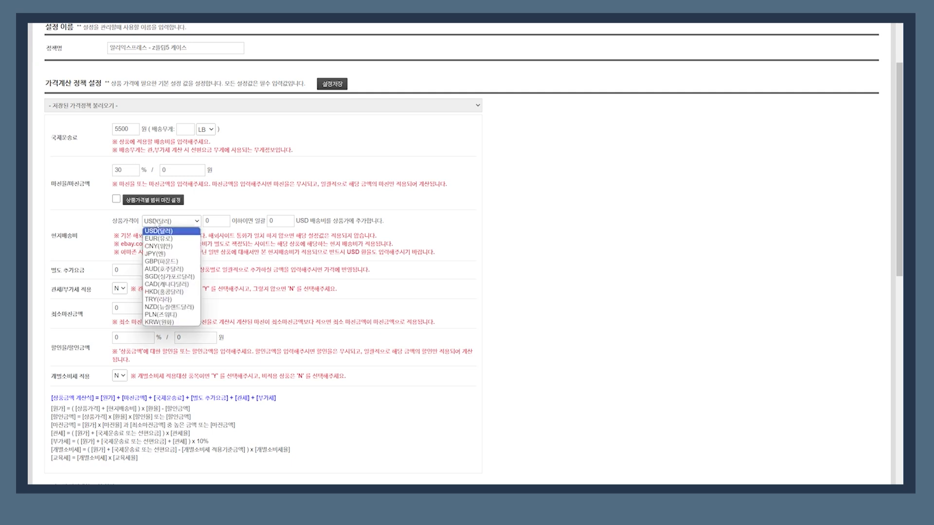
click(158, 225)
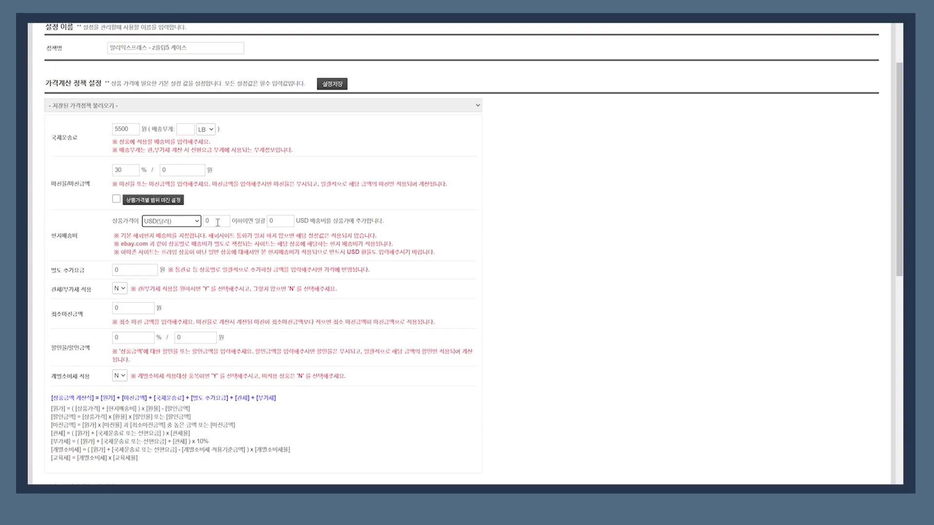
click(216, 219)
double_click(280, 222)
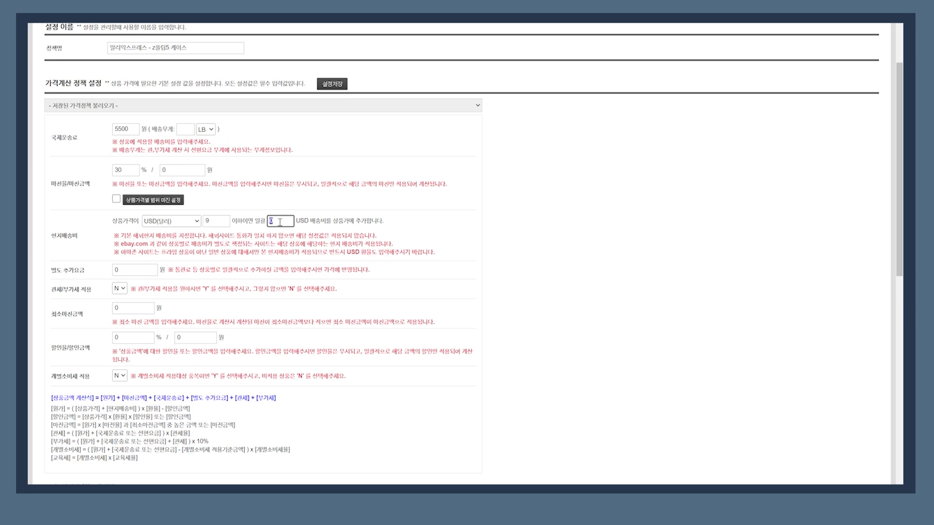
click(275, 252)
click(281, 220)
click(227, 220)
key(BackSpace)
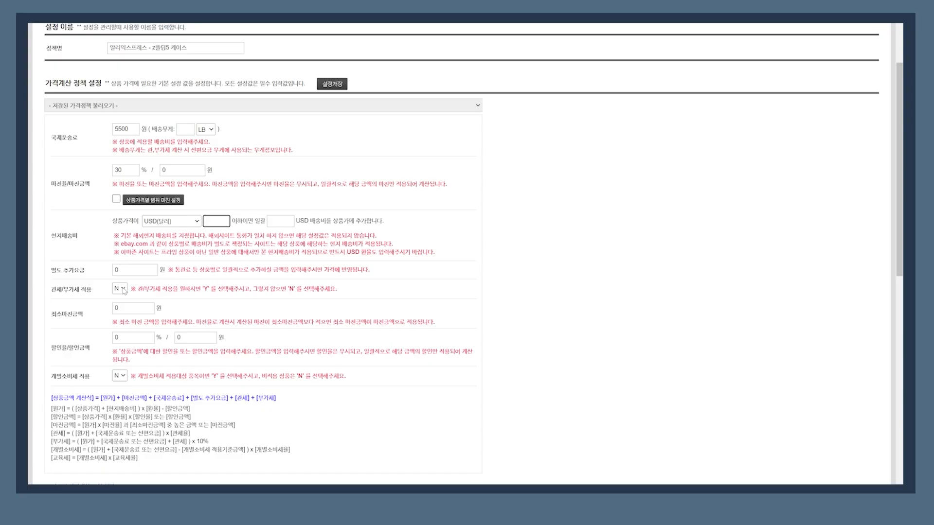
Keep customs duty and VAT application (관세/부가세 적용) at N and set the minimum margin amount to 7000 won
click(119, 289)
click(118, 308)
click(121, 291)
click(122, 305)
click(127, 331)
Set individual consumption tax application (개별소비세 적용) to Y and go through its price threshold and tax rate fields
click(122, 376)
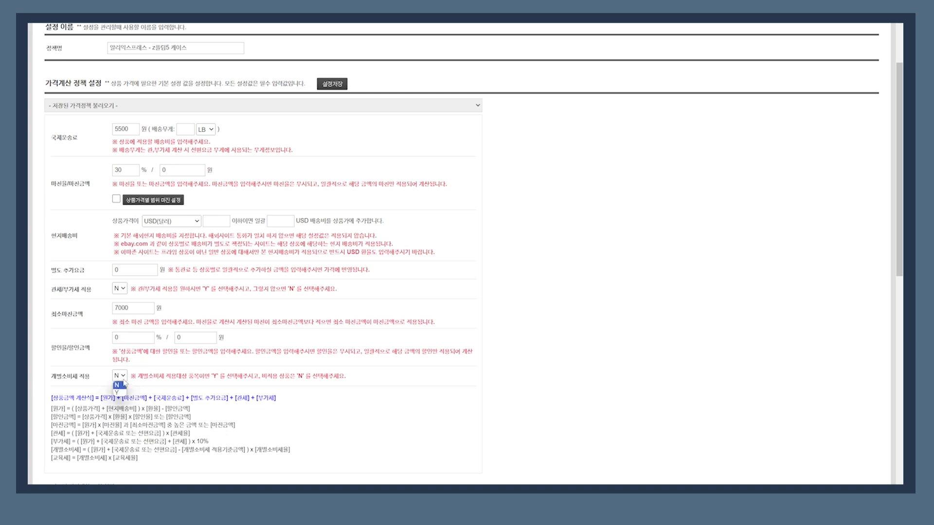
click(124, 384)
double_click(161, 396)
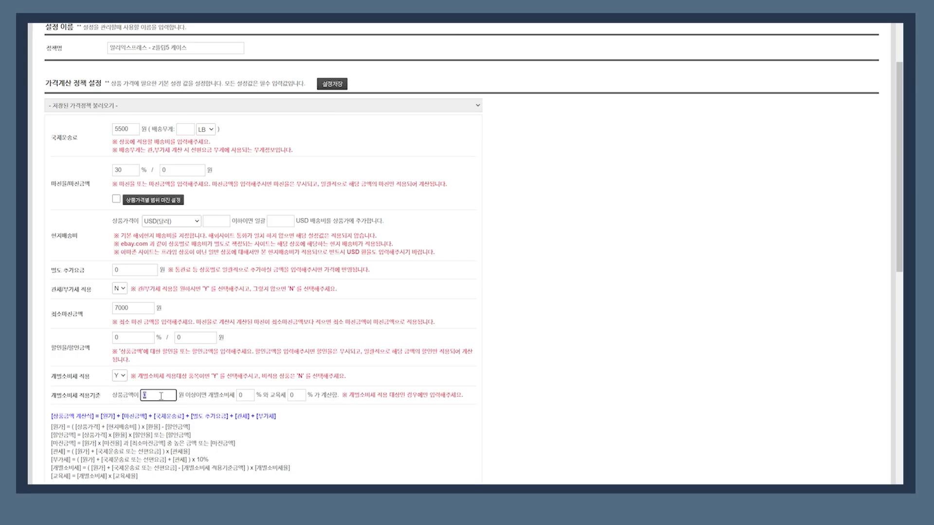
click(236, 396)
click(297, 394)
click(222, 396)
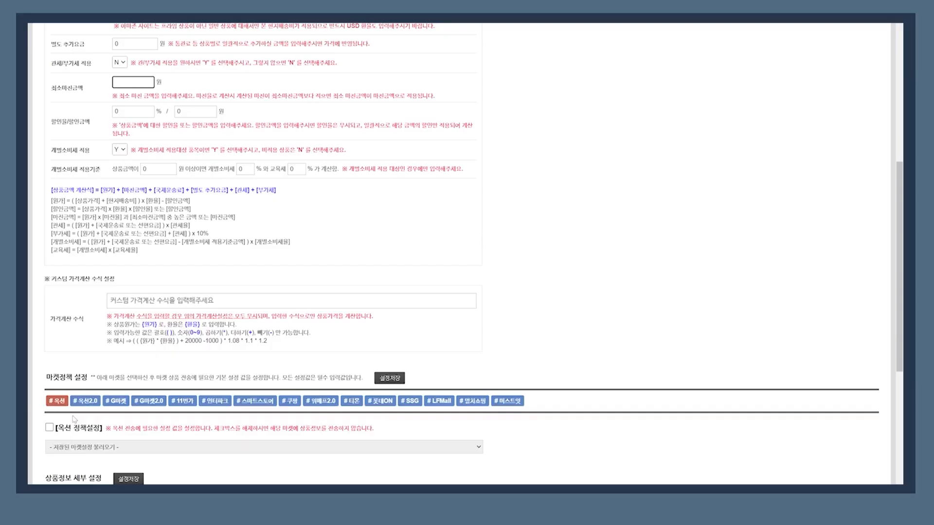
Look through the market policy settings for G마켓, G마켓2.0 and 11번가
scroll(74, 381, down, 3)
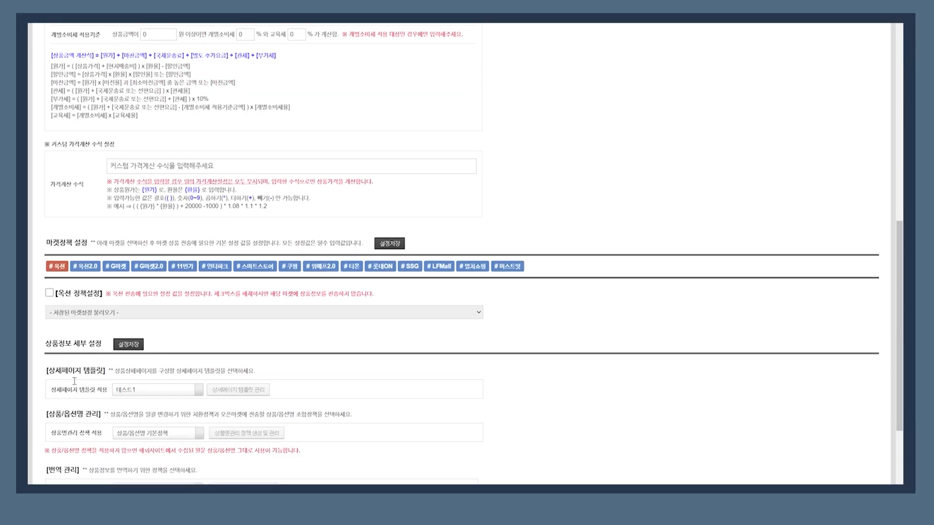
click(115, 266)
click(143, 268)
click(174, 267)
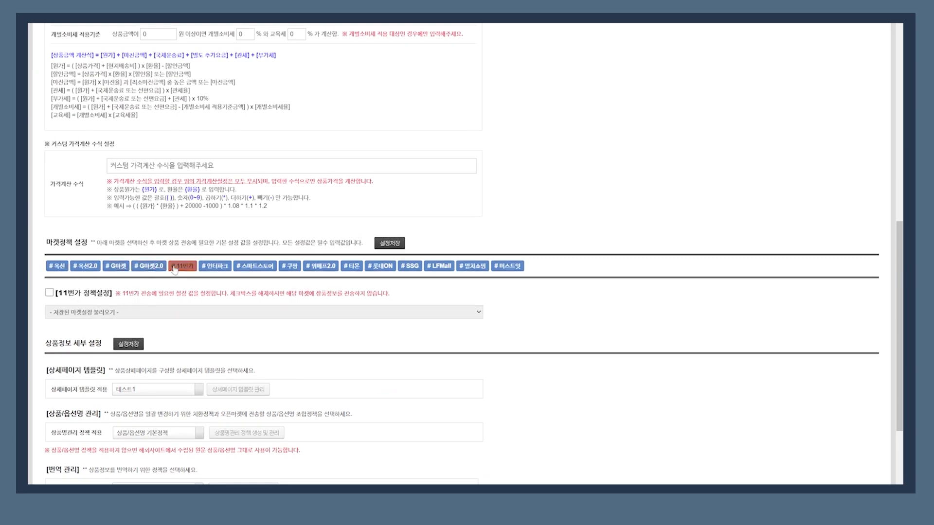
Append "- 1번사업" to the policy name (정책명) after "알리익스프레스 - z플립5 케이스"
scroll(104, 232, up, 10)
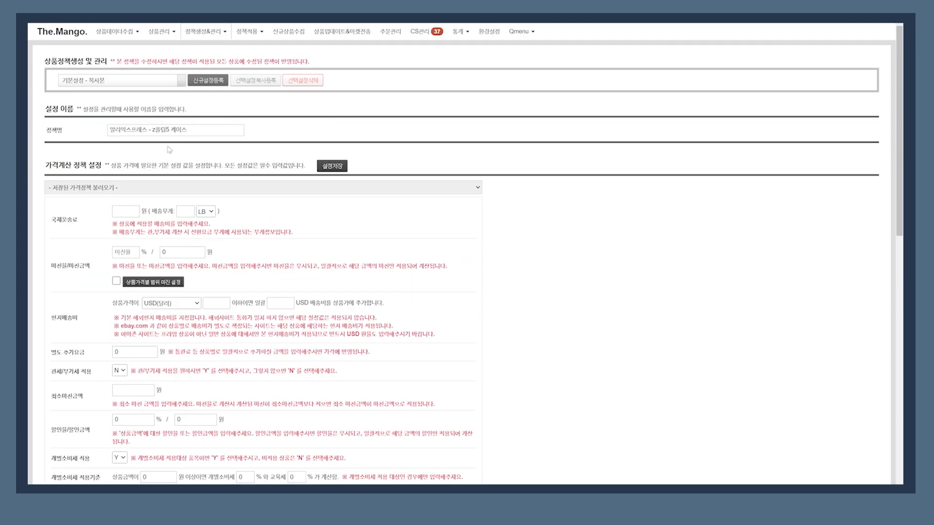
click(207, 132)
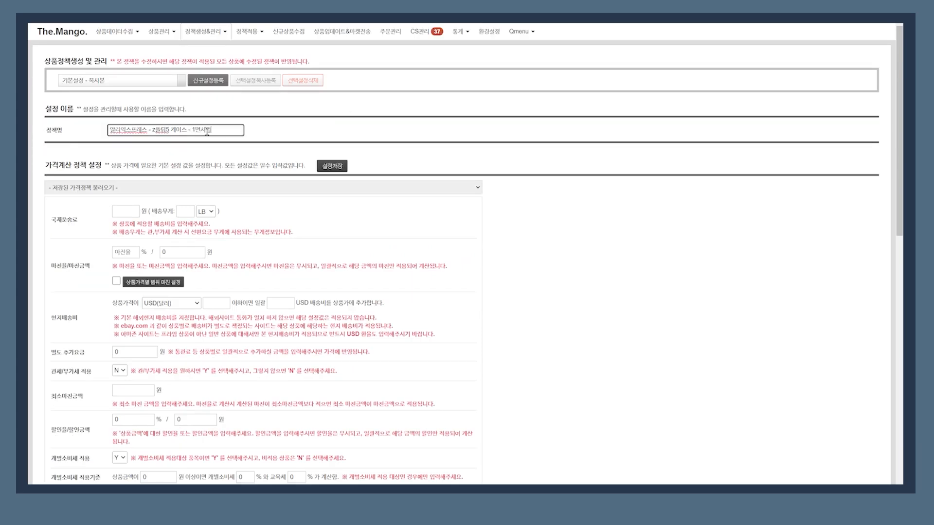
Load the saved 옥션 market setting "[기본설정 - 복사본] / 국내판매자 / 카테고리 매핑정책 사용" and switch to the G마켓 policy settings
scroll(234, 177, down, 9)
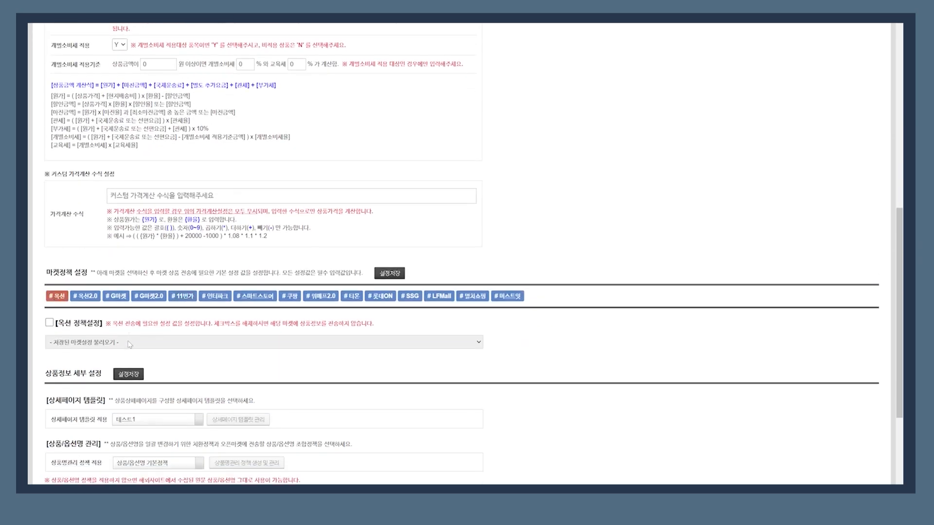
click(138, 345)
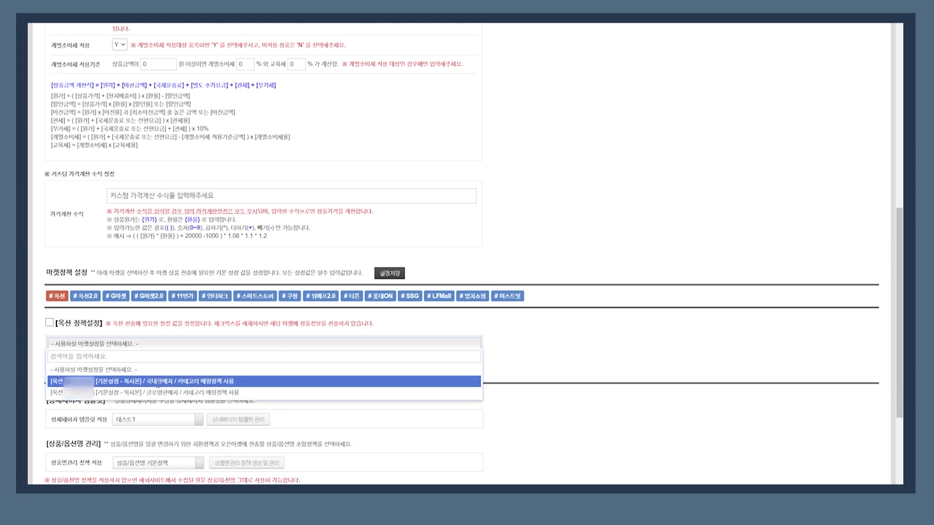
click(159, 381)
scroll(158, 384, down, 3)
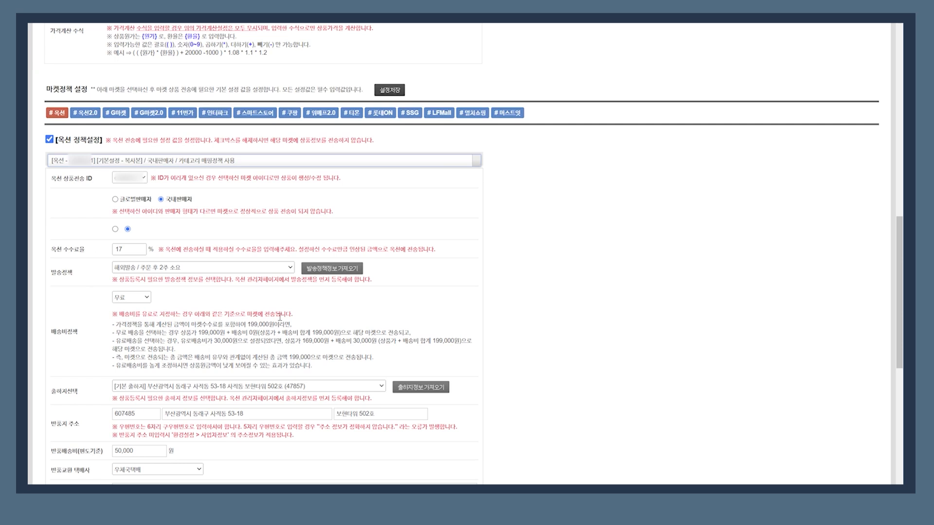
click(116, 116)
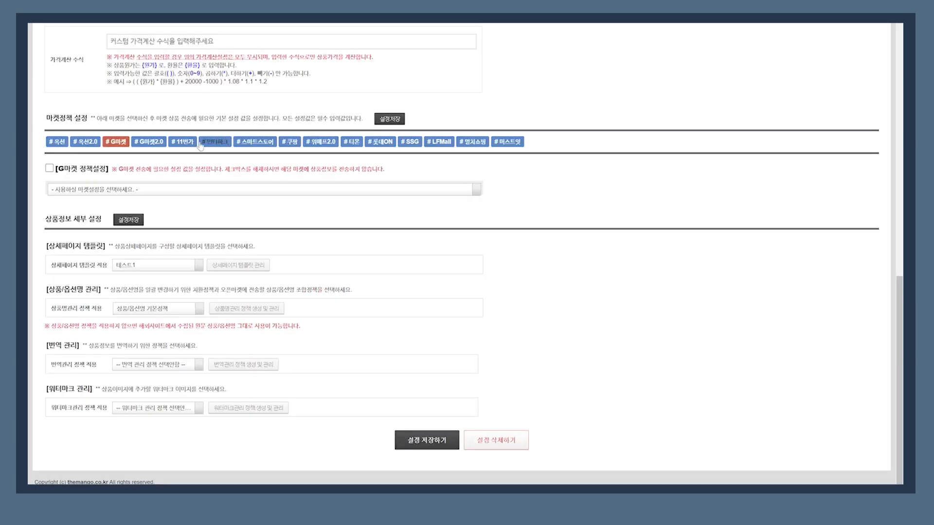